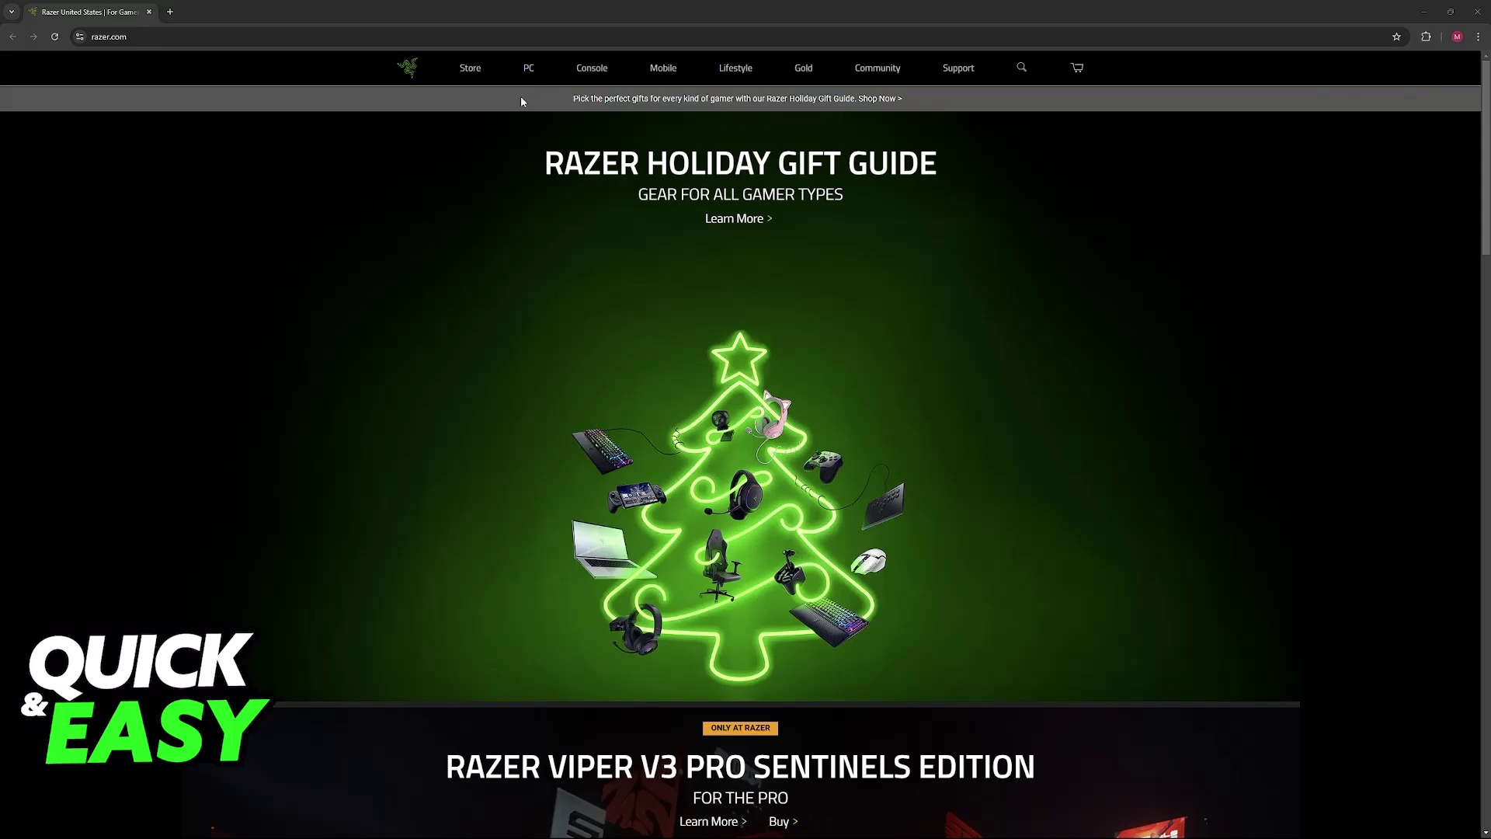
# Go to the Razer Synapse software page through the website's PC menu.
pyautogui.click(528, 68)
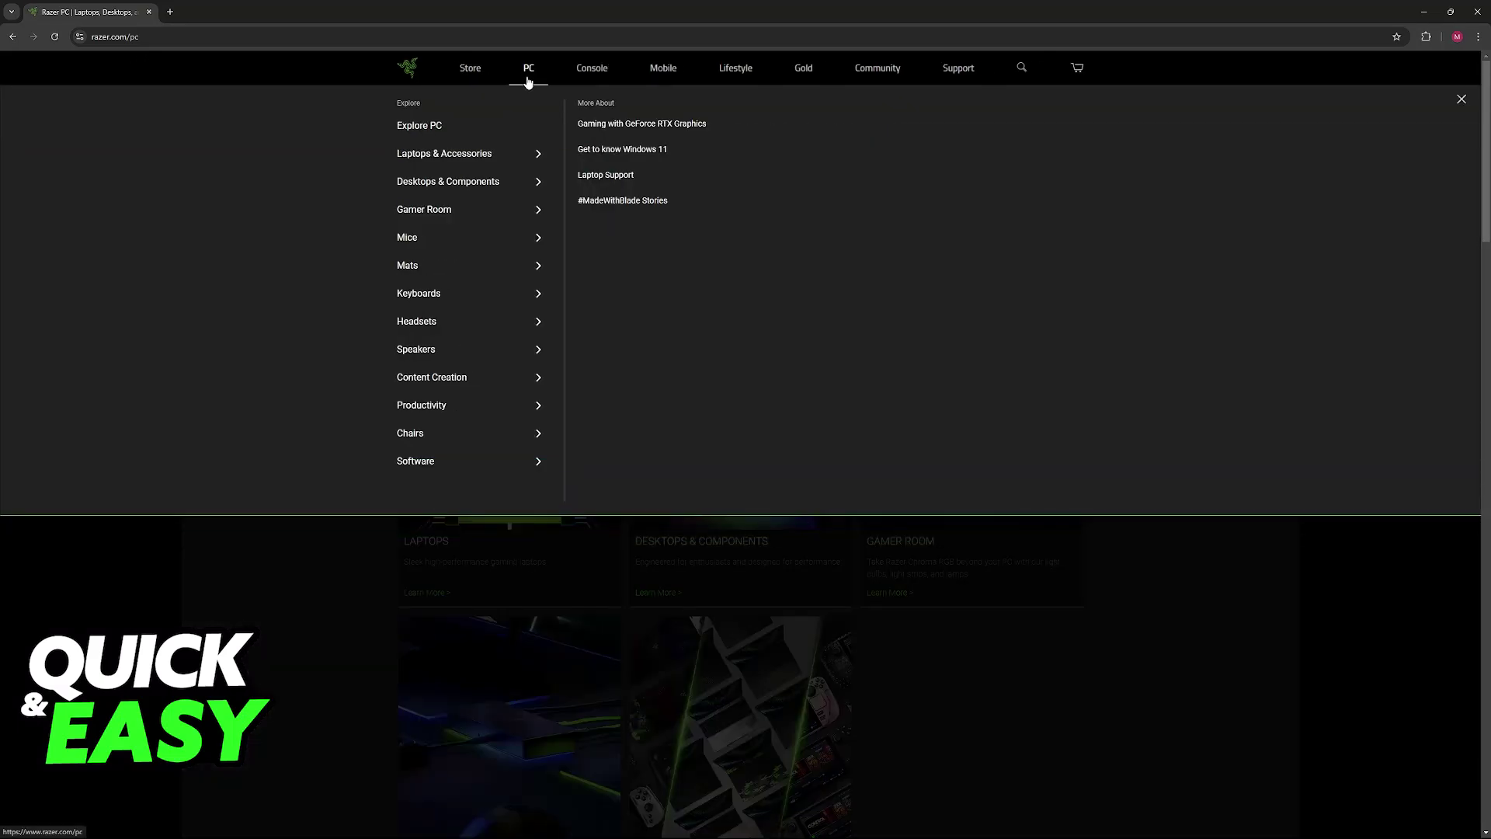
pyautogui.moveTo(417, 461)
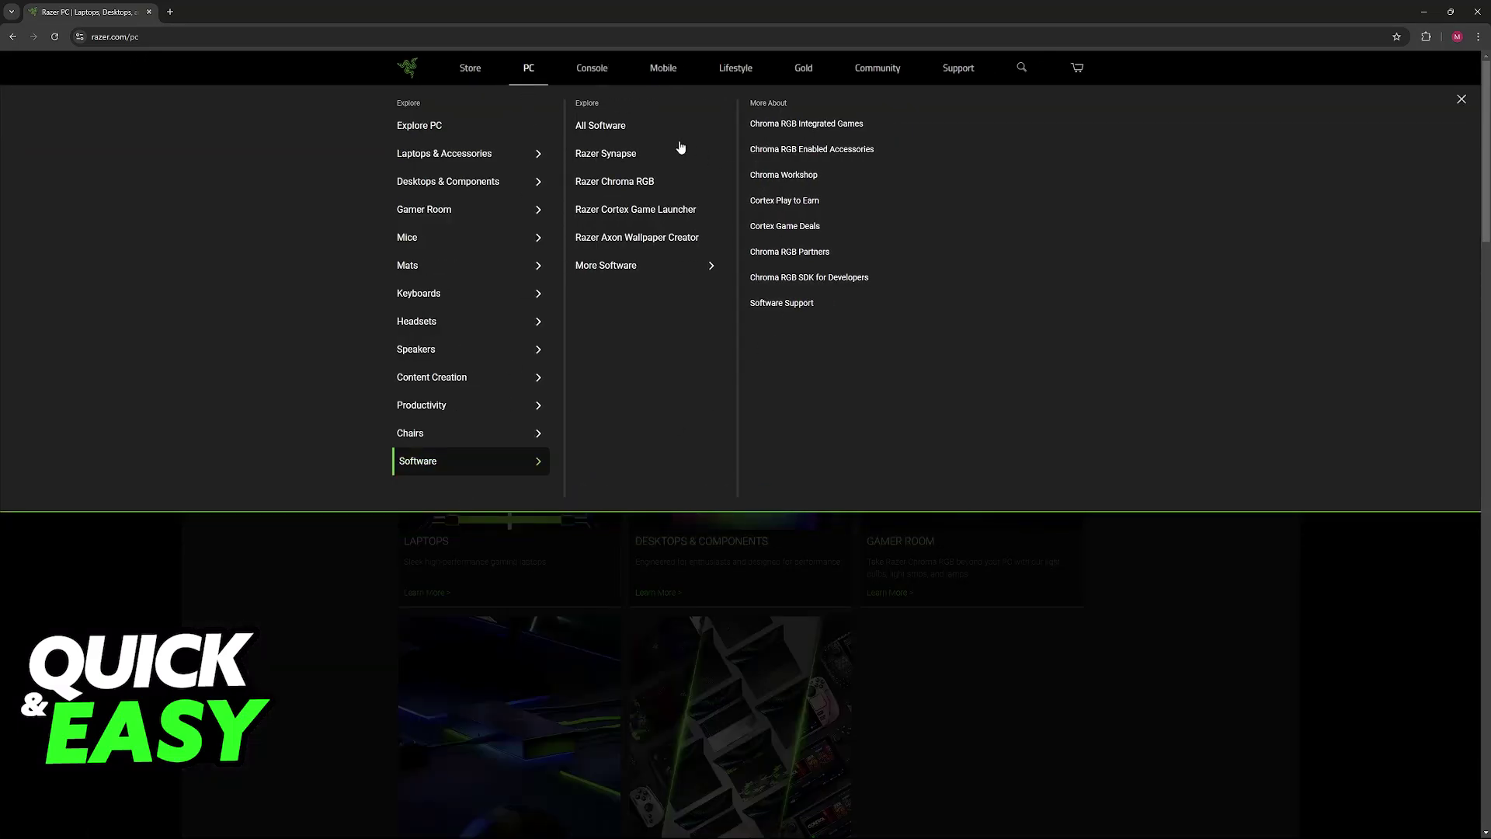
pyautogui.click(607, 154)
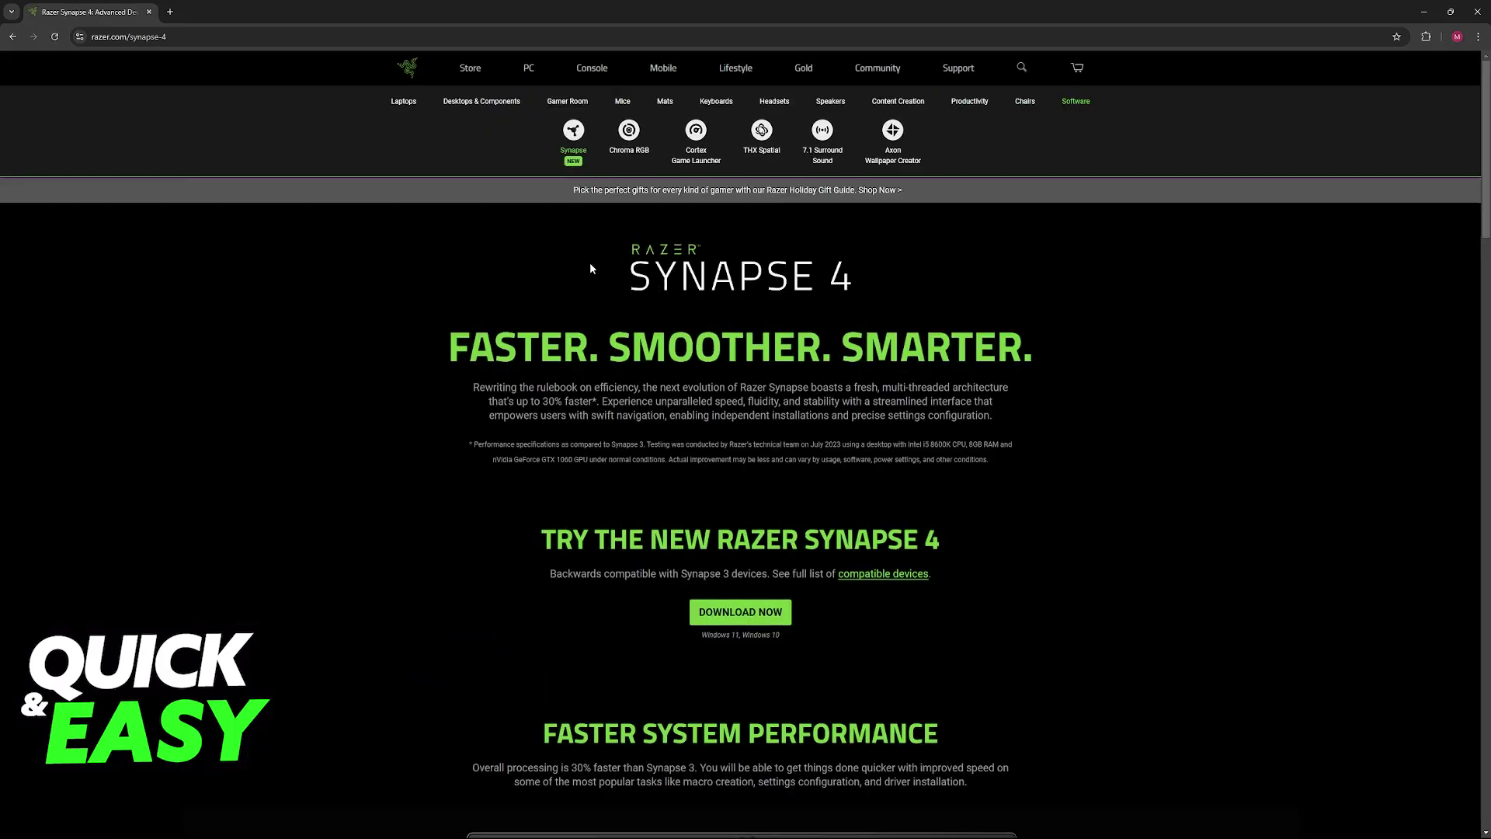
pyautogui.scroll(-2, 696, 313)
pyautogui.scroll(-2, 696, 313)
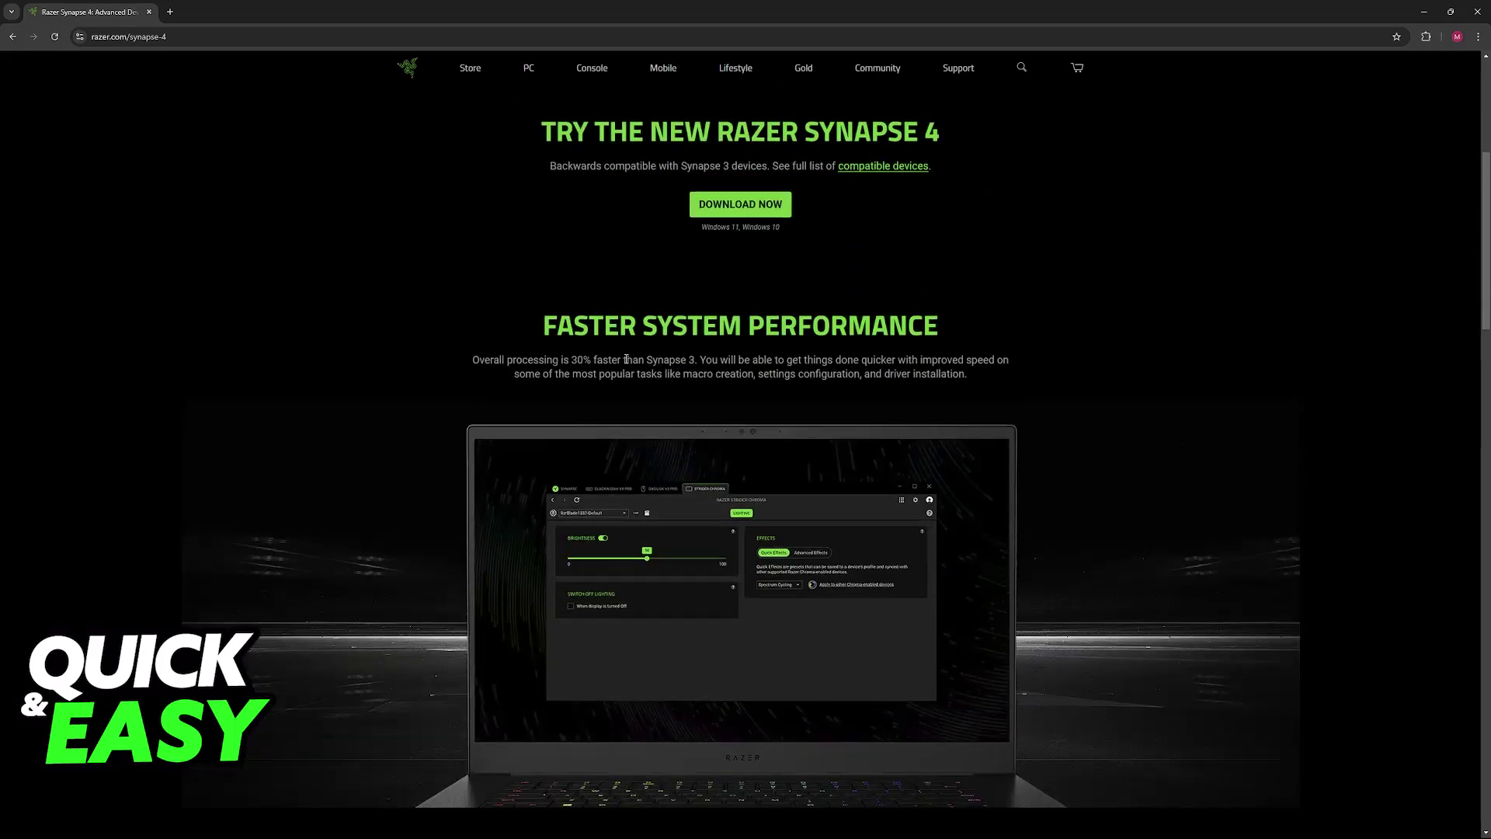
pyautogui.scroll(4, 913, 470)
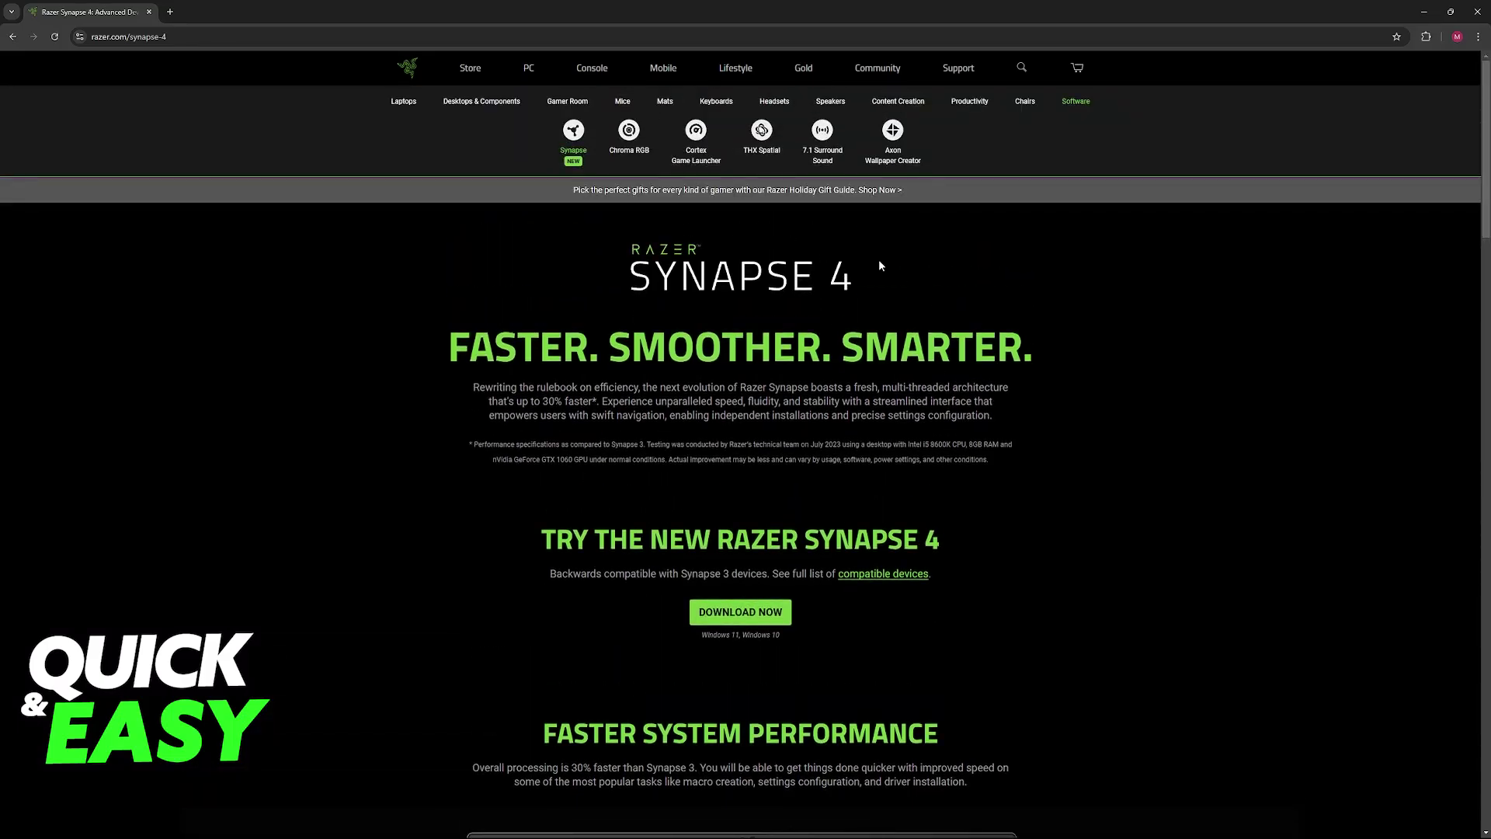
pyautogui.scroll(-5, 879, 259)
pyautogui.scroll(-5, 882, 262)
pyautogui.scroll(-4, 899, 302)
pyautogui.scroll(-3, 899, 301)
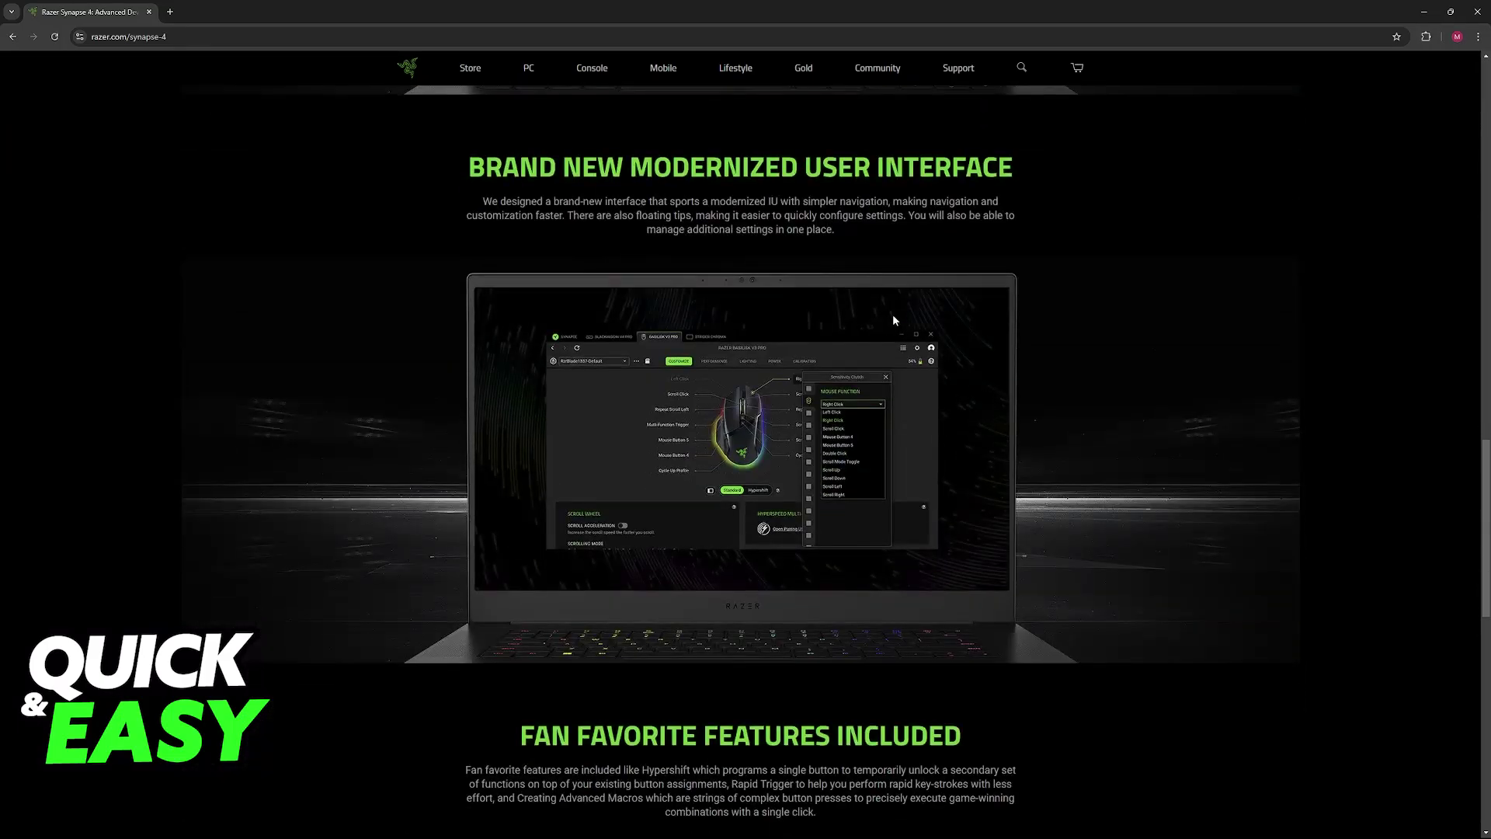
pyautogui.scroll(-5, 851, 540)
pyautogui.scroll(-5, 759, 466)
pyautogui.scroll(-2, 699, 359)
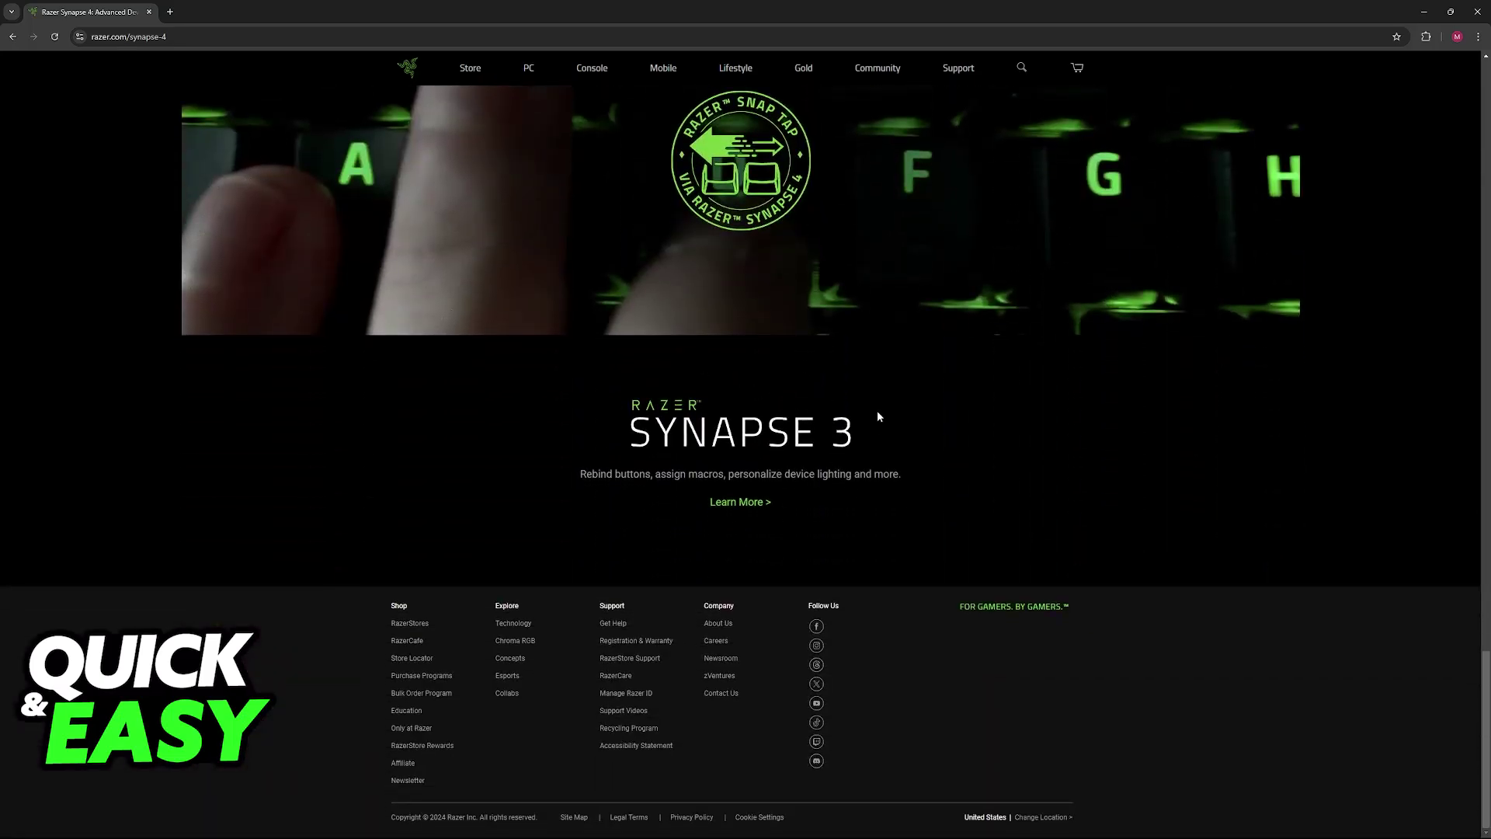
pyautogui.scroll(10, 938, 537)
pyautogui.scroll(10, 937, 536)
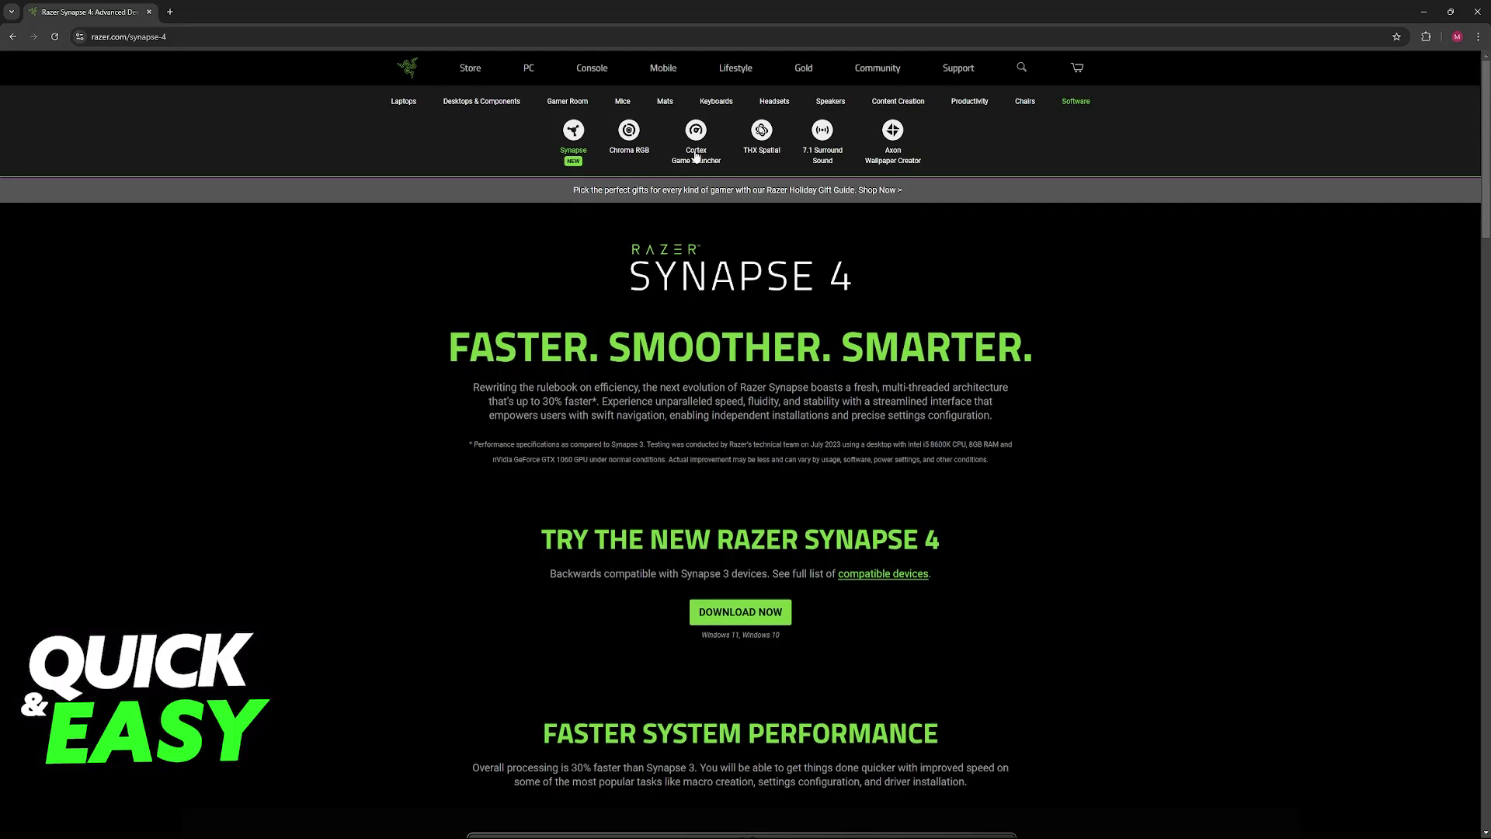
pyautogui.scroll(-3, 865, 311)
pyautogui.scroll(-3, 865, 312)
pyautogui.scroll(-12, 991, 467)
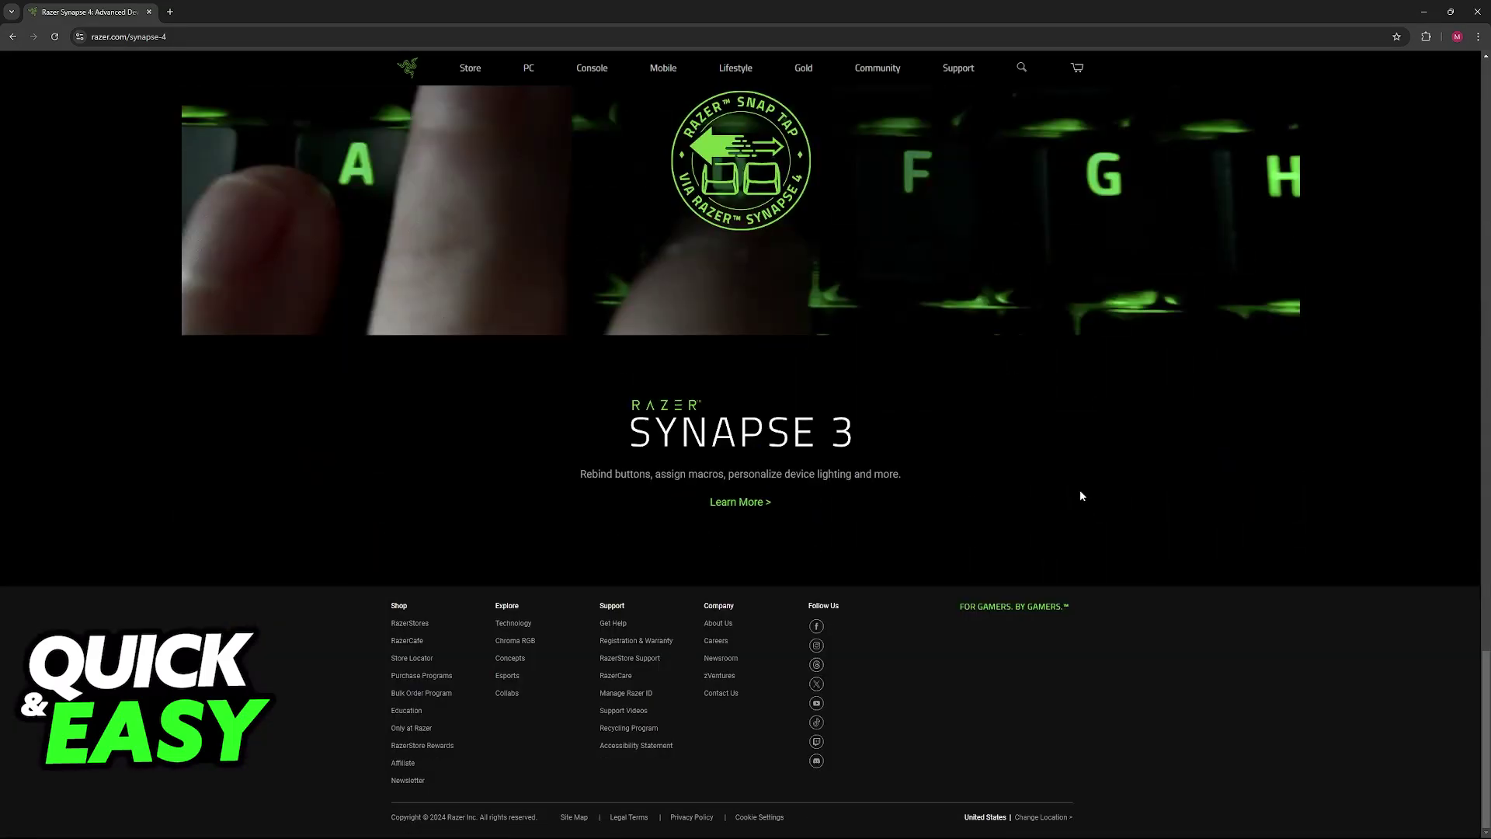
pyautogui.scroll(15, 1073, 501)
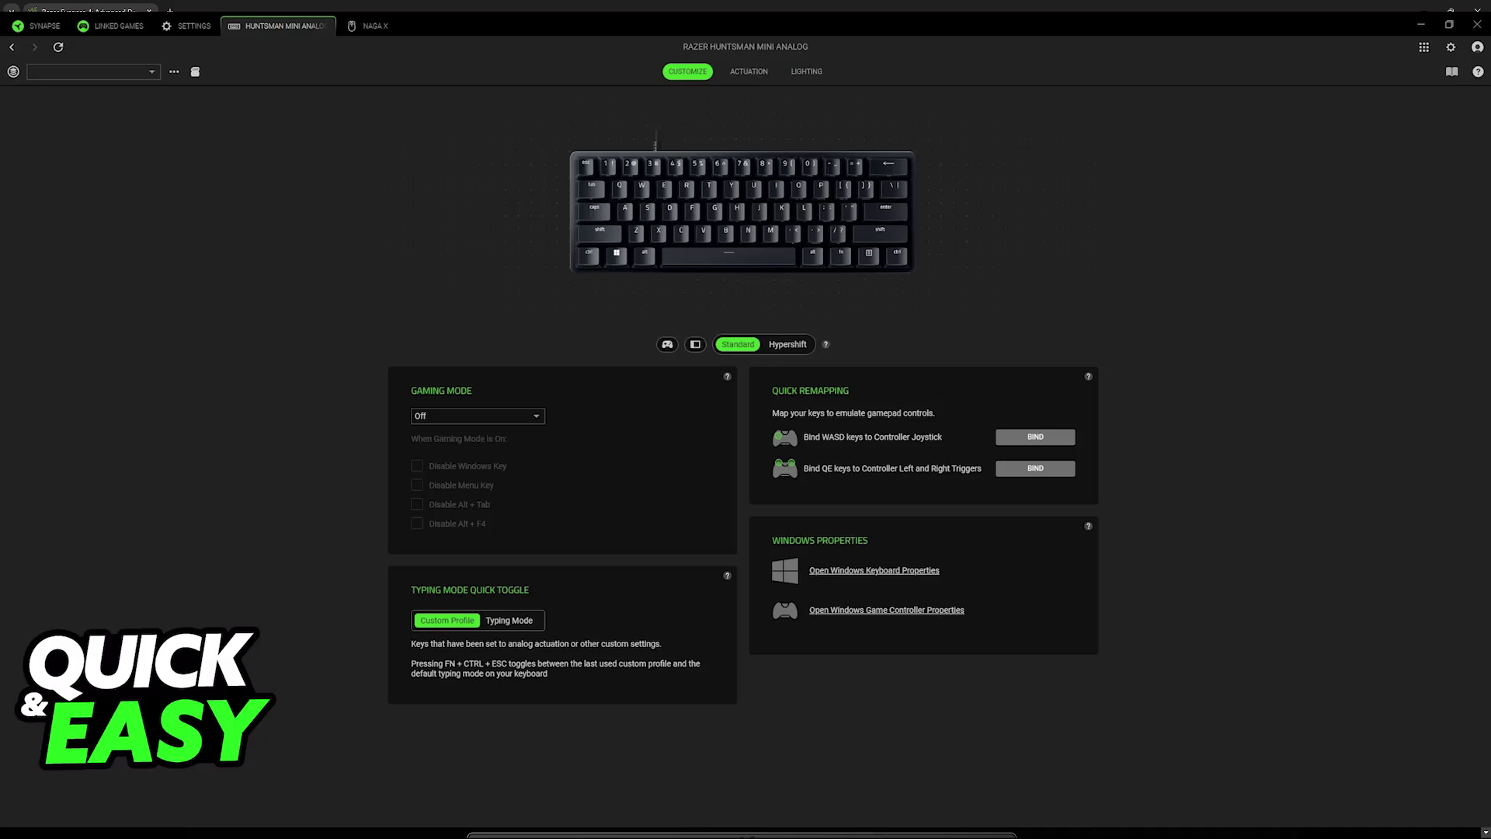
pyautogui.click(749, 70)
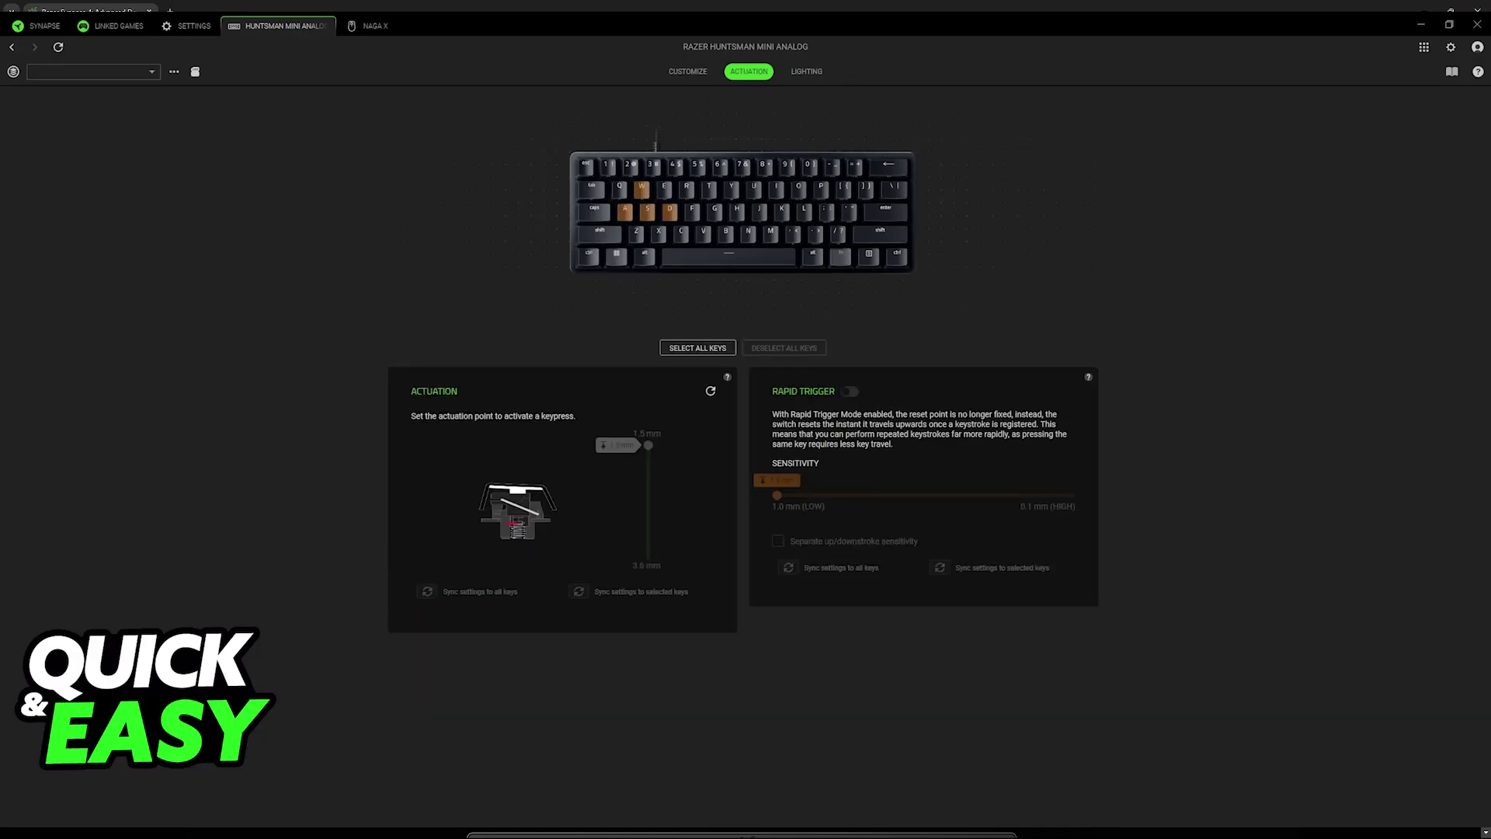